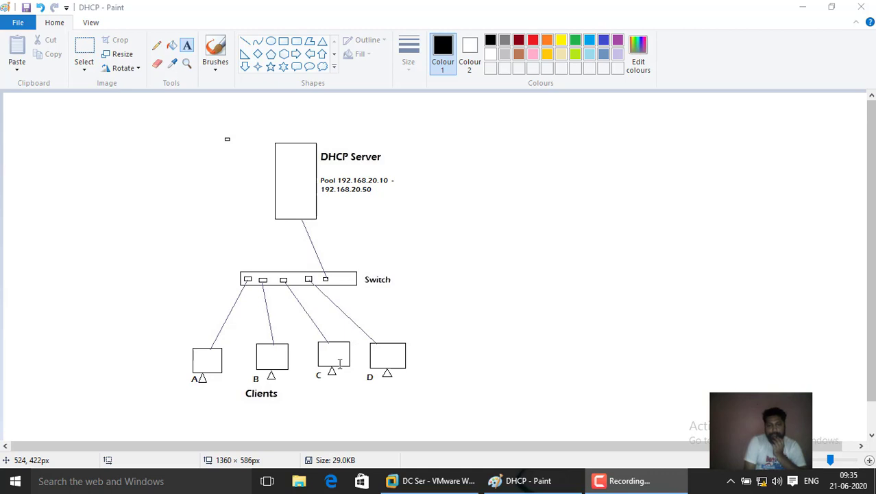
# Step: Switch to the DC Ser virtual machine and open the DHCP console from the Administrative Tools in a maximized window
pyautogui.click(434, 481)
pyautogui.click(344, 32)
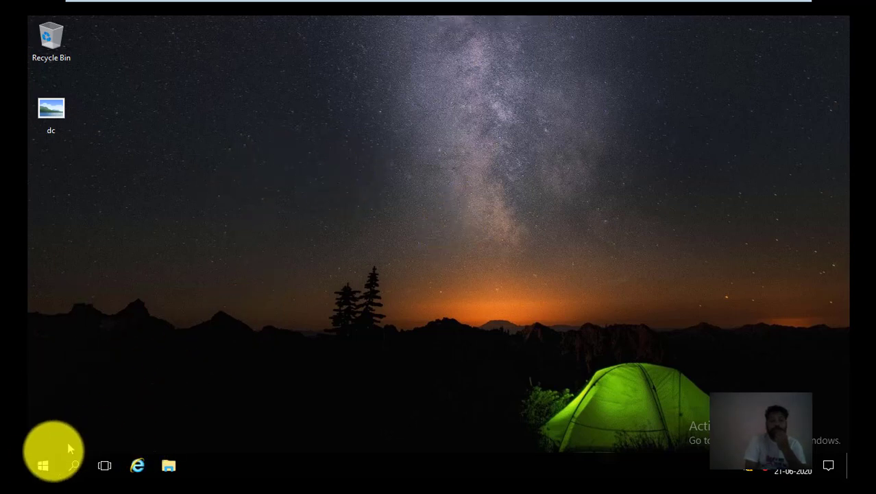
pyautogui.click(43, 469)
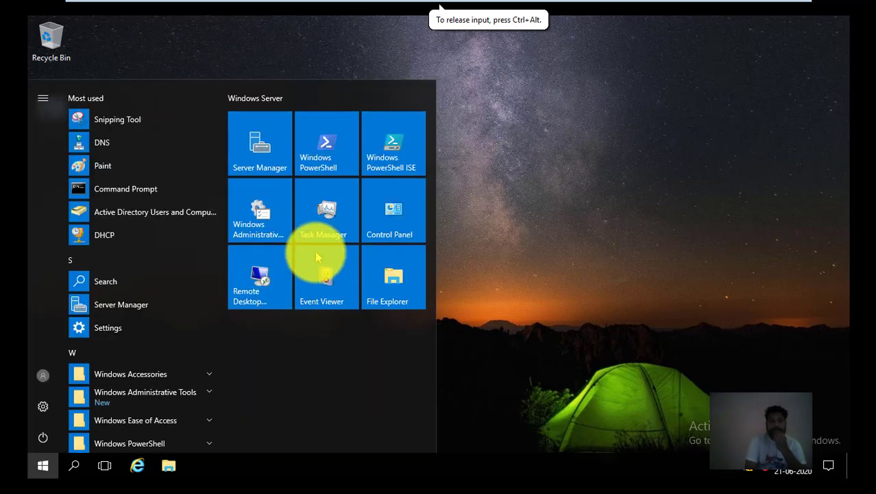
pyautogui.click(273, 219)
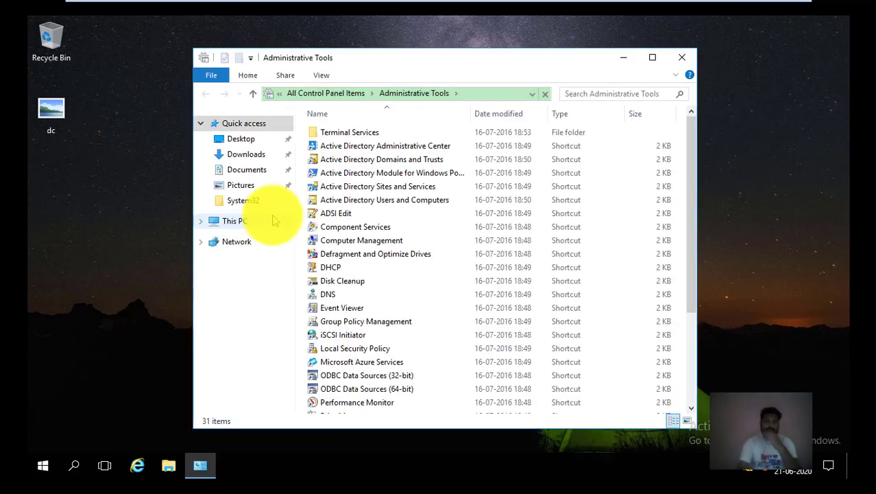
pyautogui.click(328, 269)
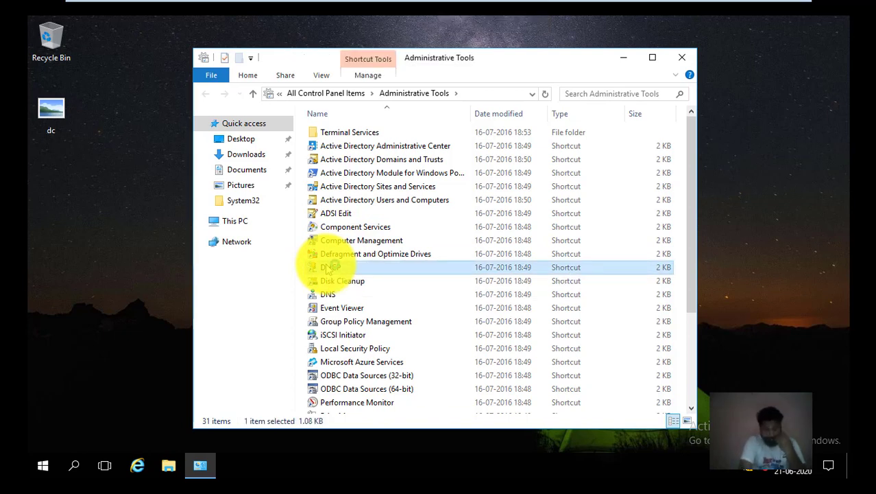
pyautogui.doubleClick(328, 268)
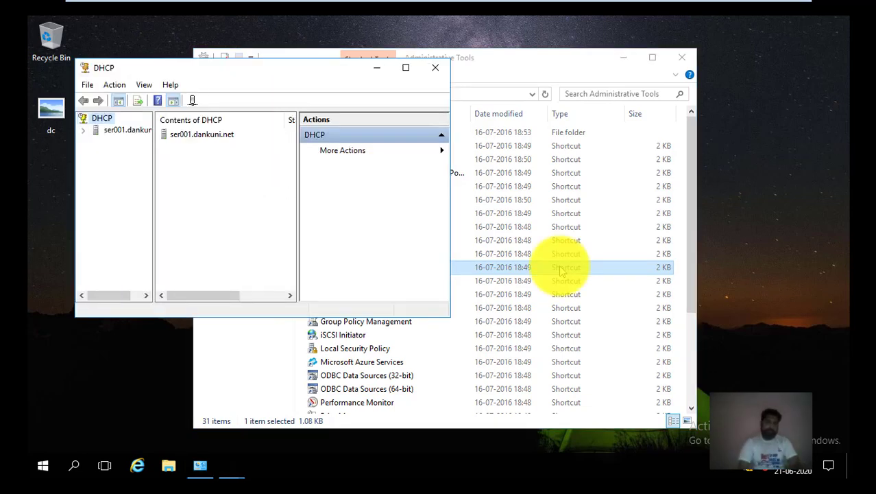
pyautogui.click(406, 68)
# Step: Expand the server's IPv4 node, widen the console tree, and view the address pool of scope [192.168.20.0] s1
pyautogui.click(40, 82)
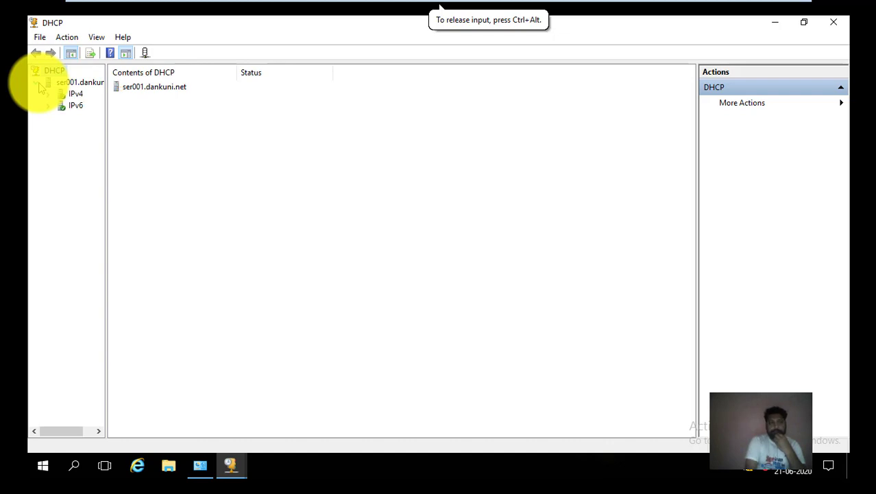
pyautogui.doubleClick(73, 96)
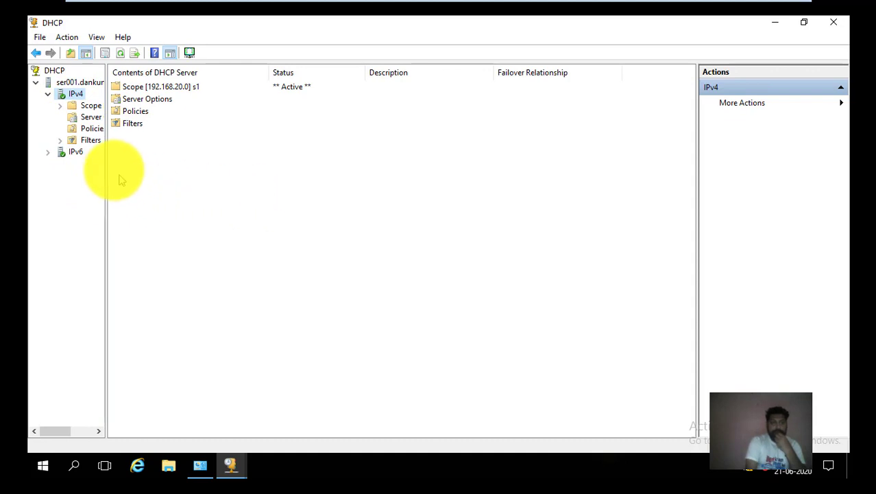
pyautogui.moveTo(107, 156); pyautogui.dragTo(194, 168)
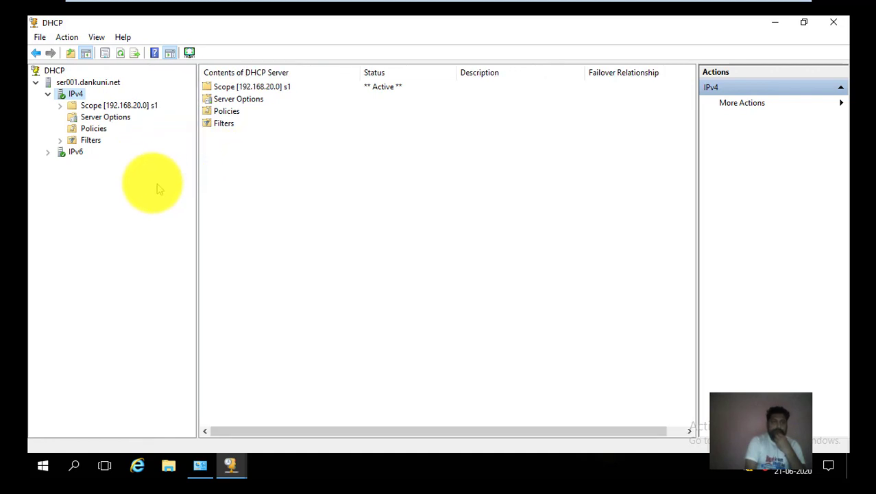
pyautogui.click(113, 106)
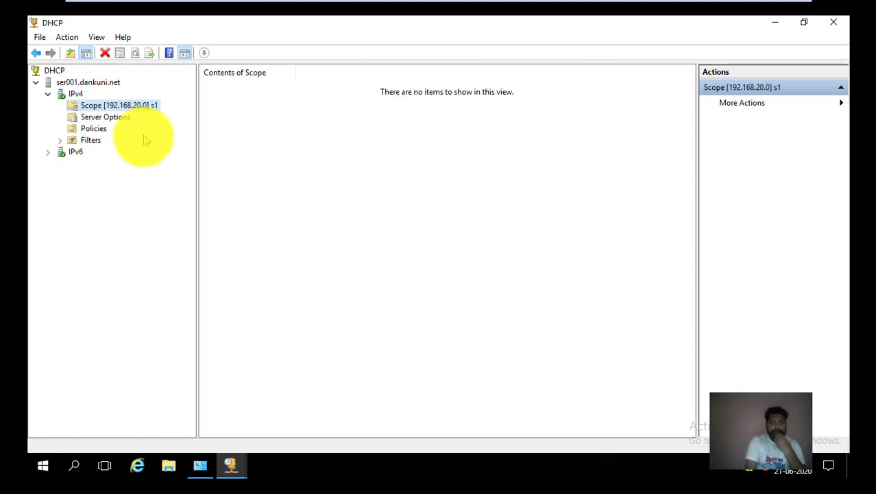
pyautogui.click(116, 128)
pyautogui.click(115, 117)
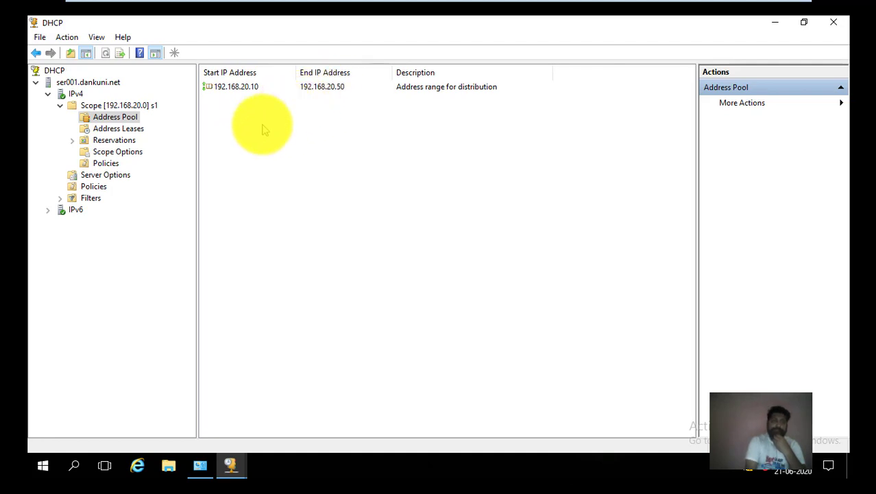
# Step: Switch to the Windows client virtual machine and open a Command Prompt there
pyautogui.moveTo(294, 3)
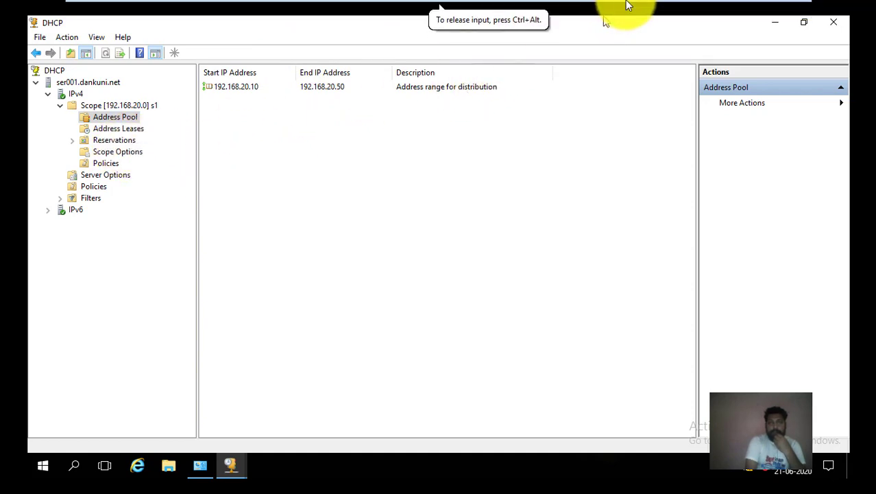
pyautogui.click(630, 8)
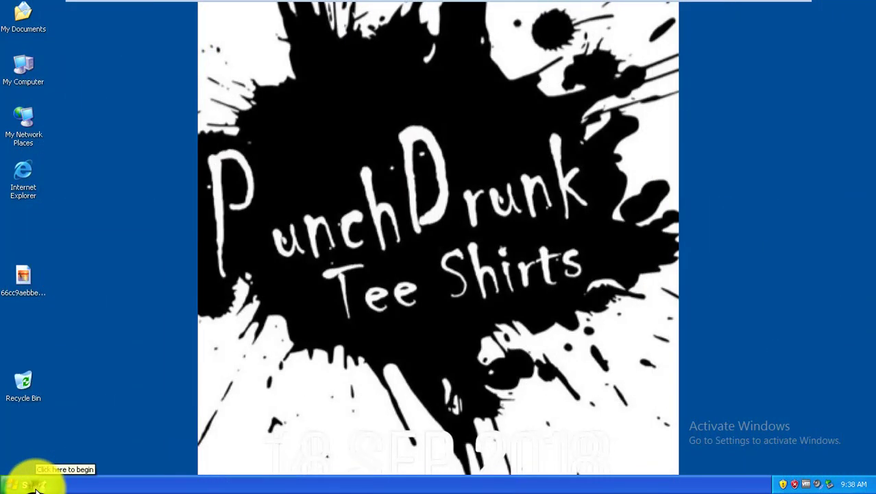
pyautogui.click(31, 485)
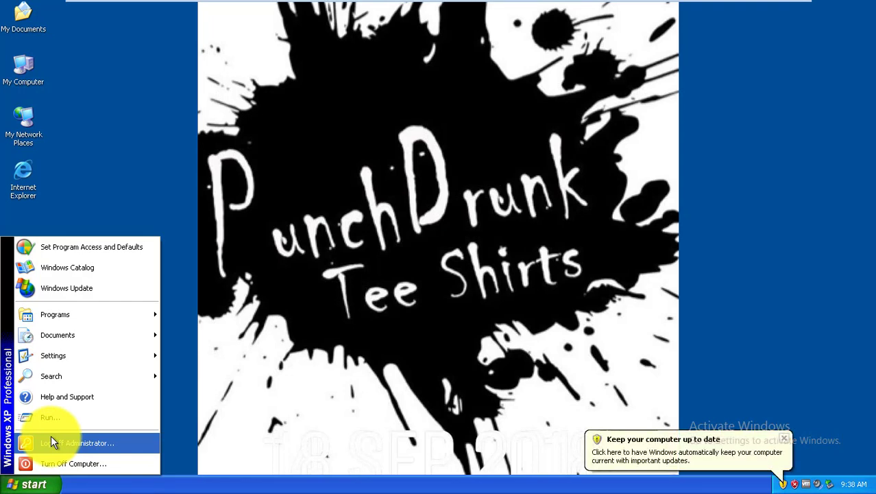
pyautogui.click(56, 413)
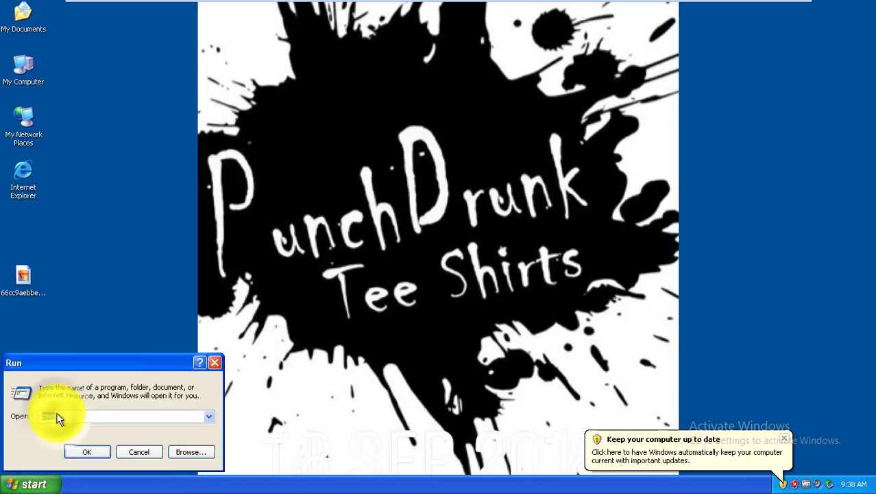
pyautogui.press('Return')
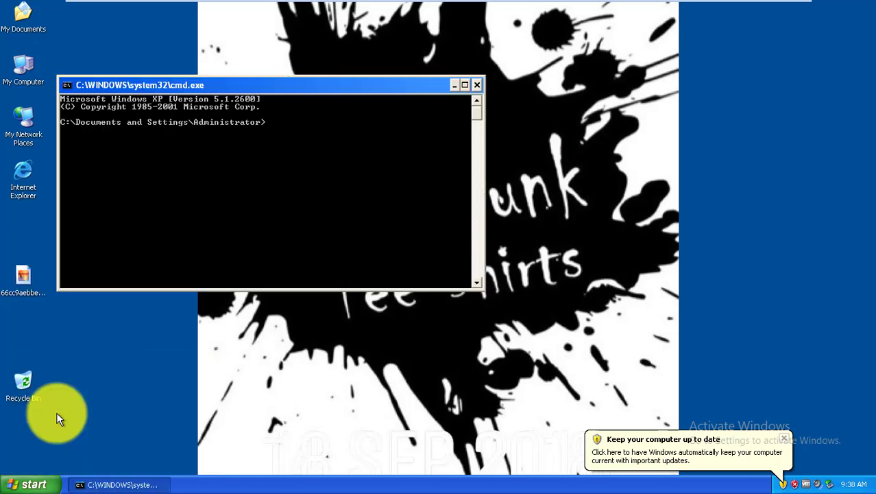
# Step: Change to the root directory with cd\ and run getmac to look up the client's MAC address
pyautogui.write('cd\\')
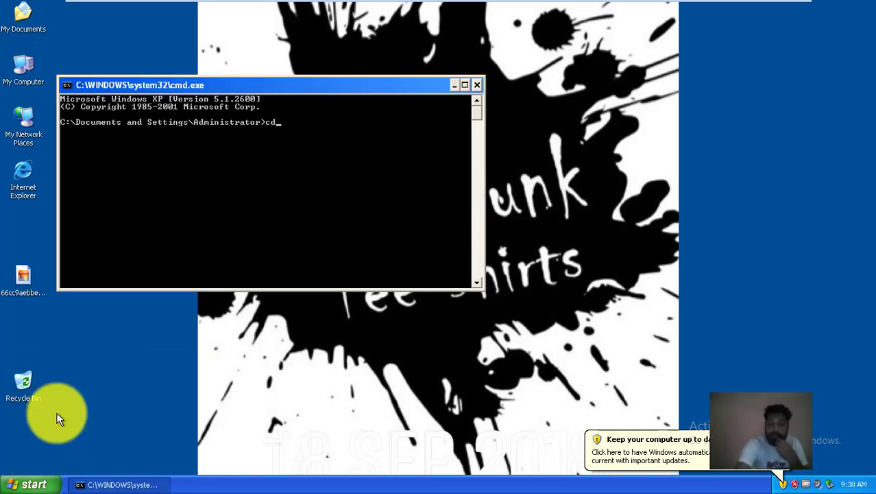
pyautogui.press('Return')
pyautogui.write('g')
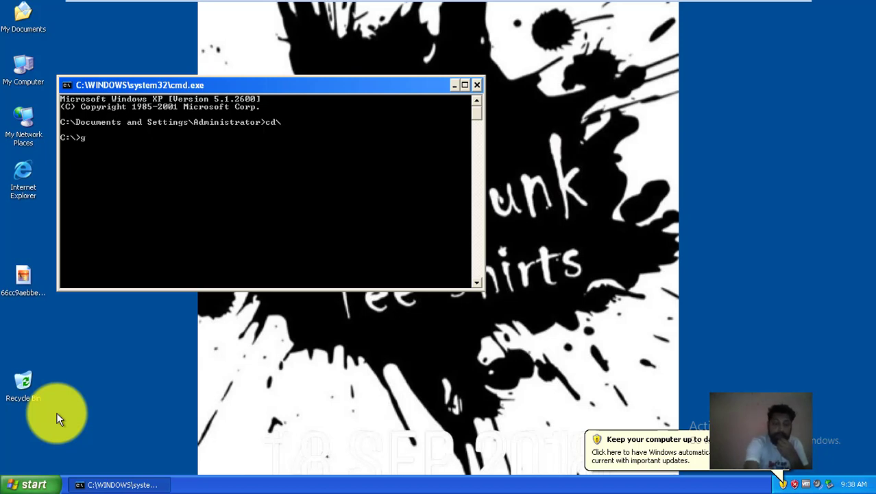
pyautogui.write('etmac')
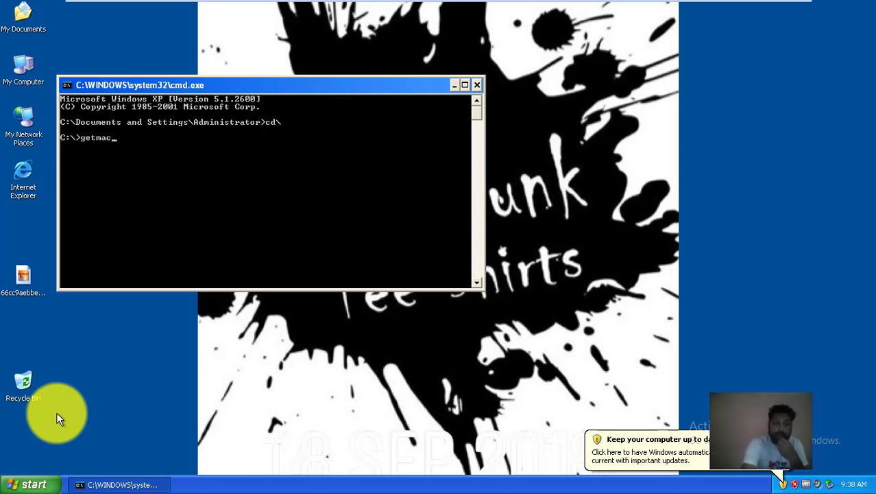
pyautogui.press('Return')
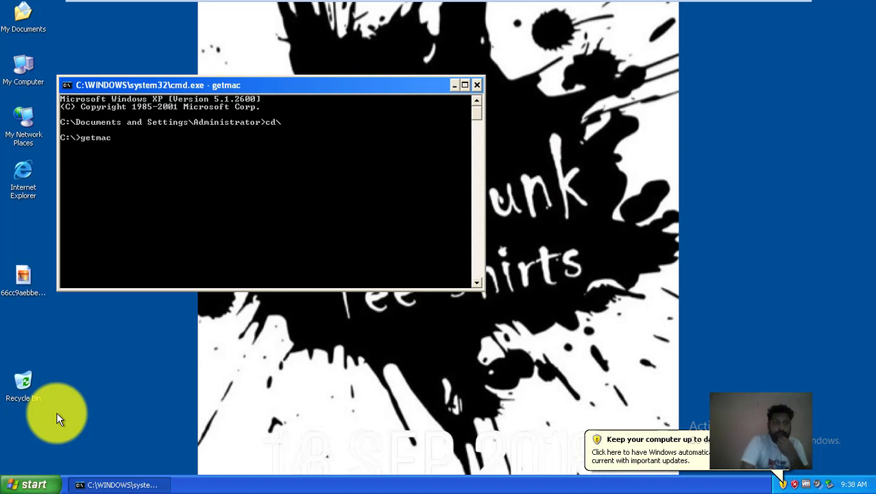
pyautogui.press('Return')
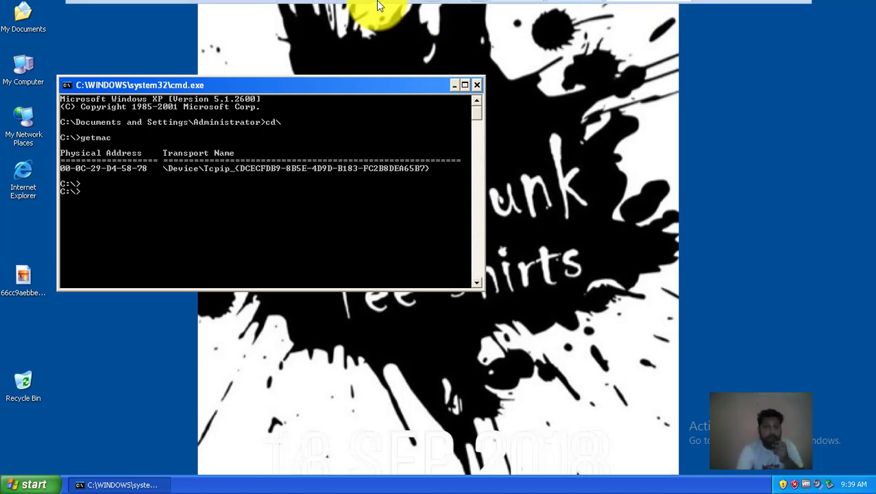
# Step: Back on the DC Ser machine, start a new reservation in the scope named r1 with IP address 192.168.20.50
pyautogui.moveTo(466, 7)
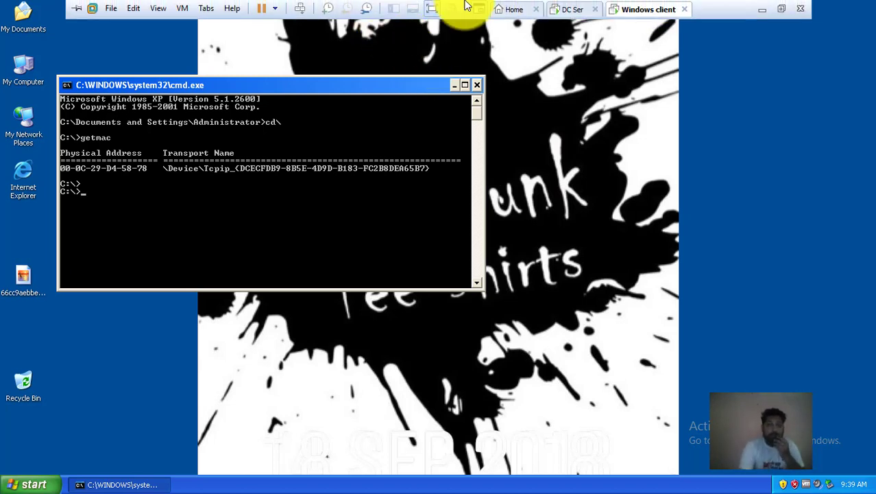
pyautogui.click(565, 14)
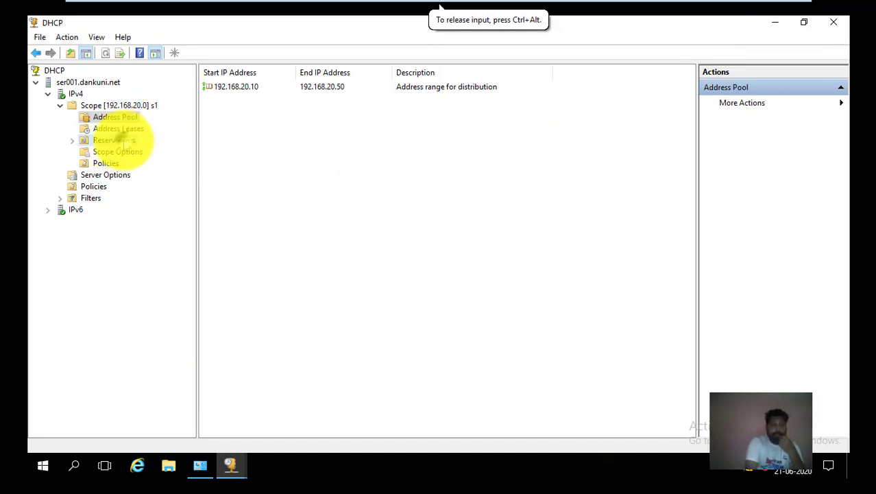
pyautogui.click(115, 140)
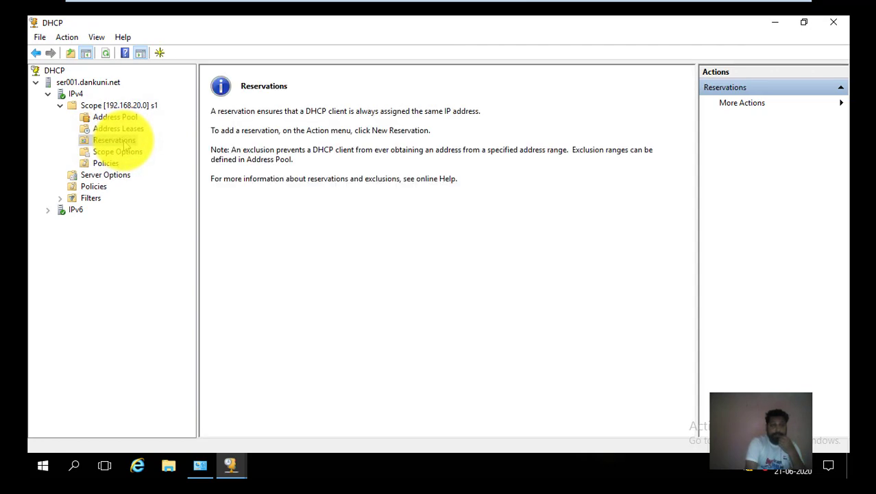
pyautogui.rightClick(127, 144)
pyautogui.click(153, 148)
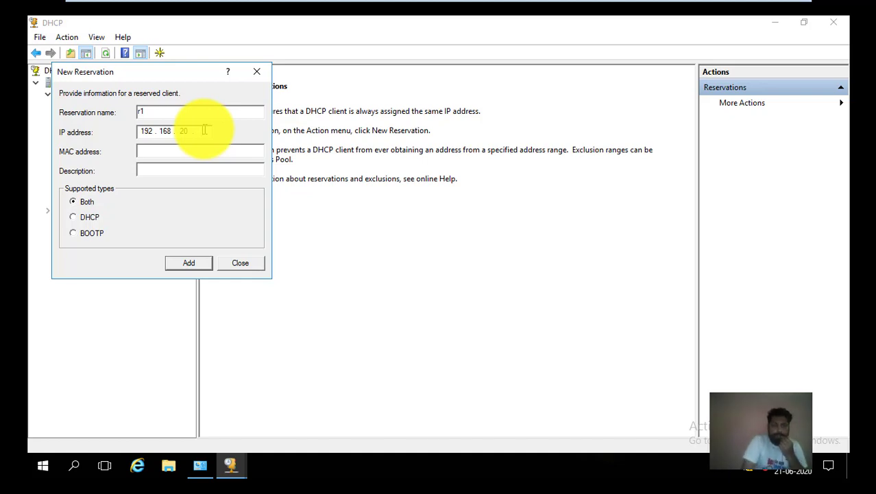
pyautogui.write('50')
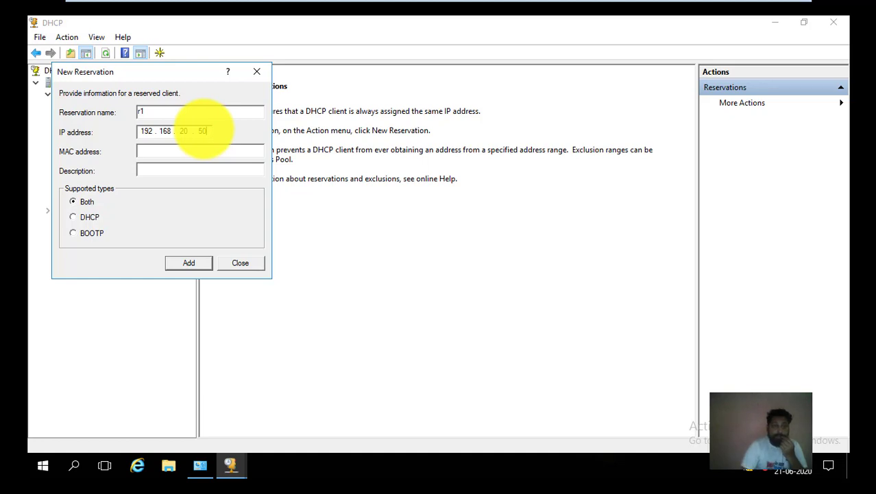
# Step: Recheck the physical address on the Windows client machine and return to the New Reservation form on DC Ser
pyautogui.click(168, 149)
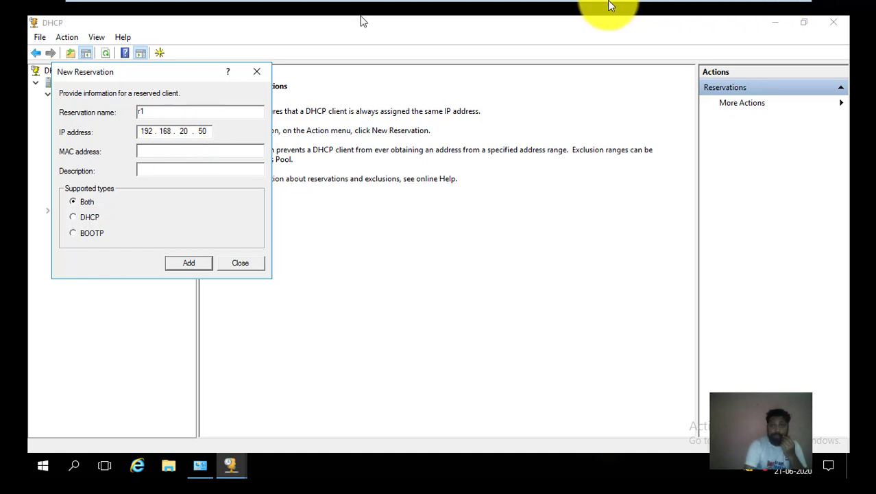
pyautogui.moveTo(583, 5)
pyautogui.click(624, 8)
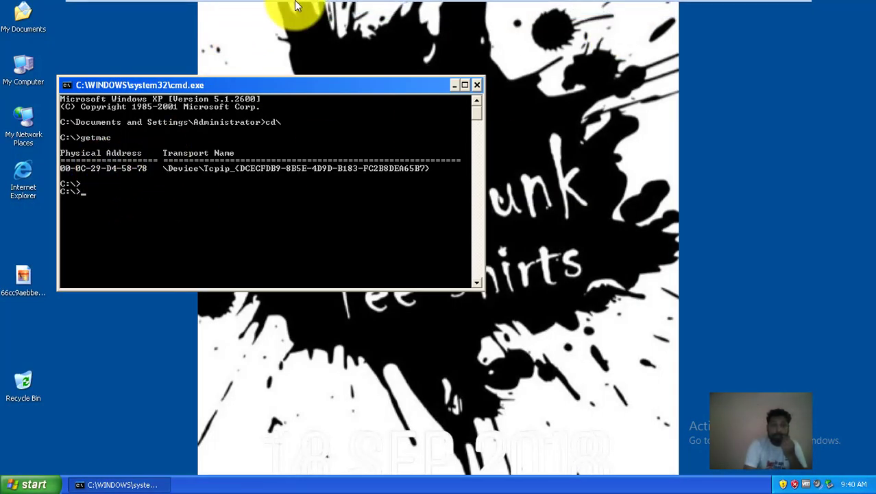
pyautogui.click(569, 8)
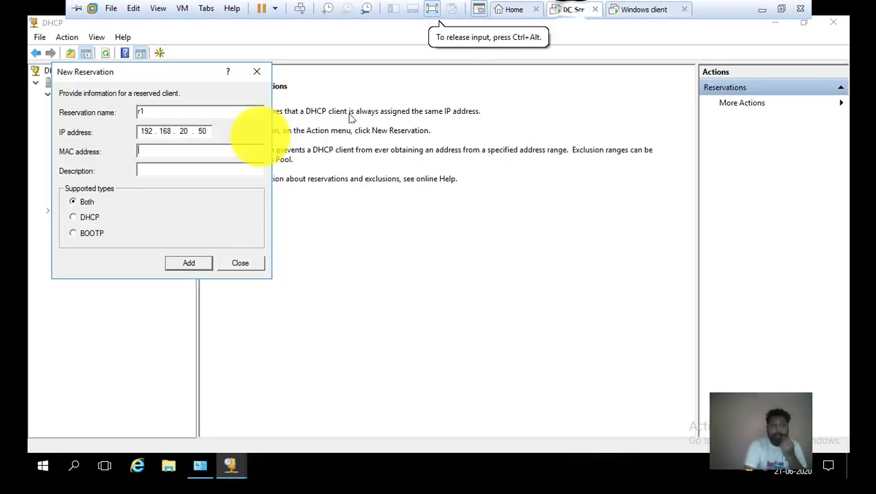
# Step: Enter the Windows client's MAC address as 00-0C-29-D4-5878 in the r1 reservation
pyautogui.click(180, 149)
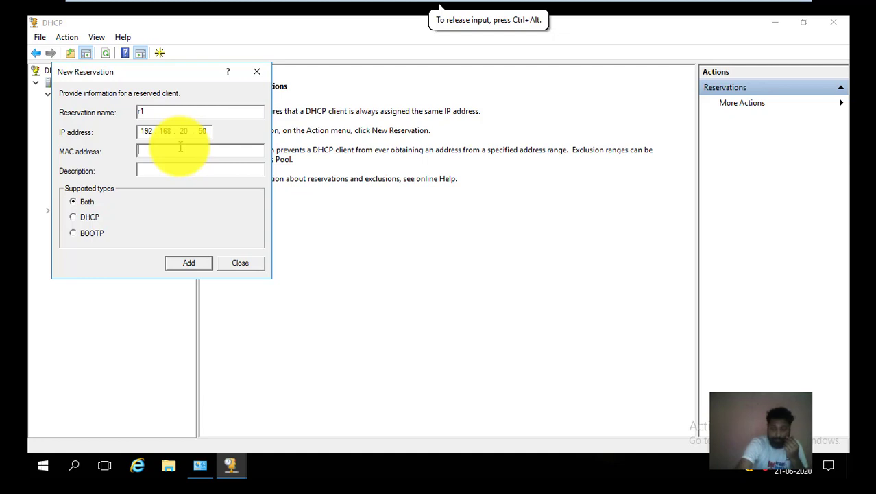
pyautogui.write('00')
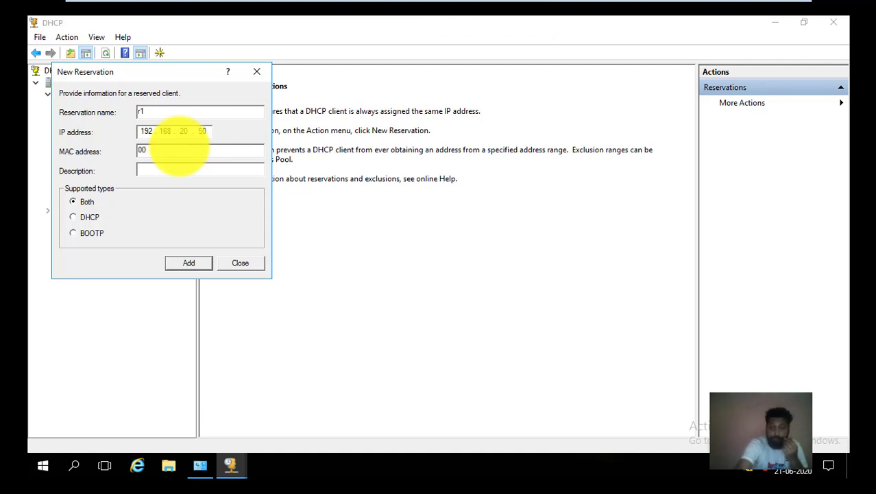
pyautogui.write('-0')
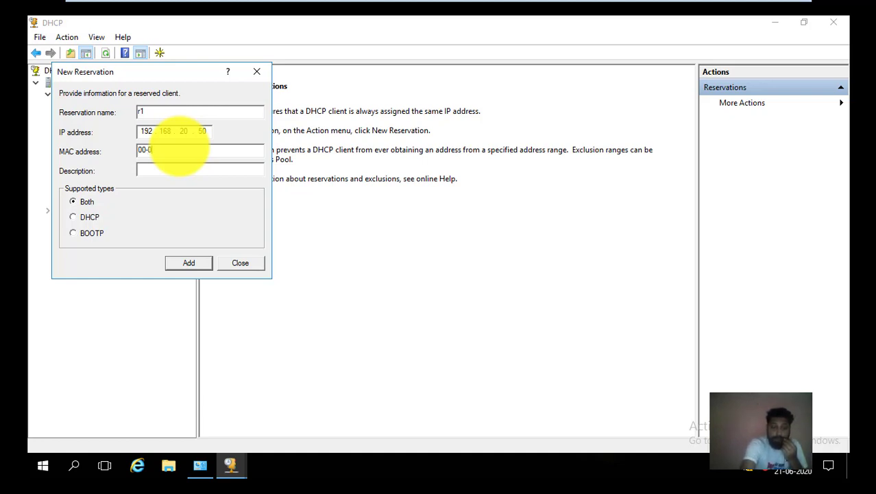
pyautogui.write('C')
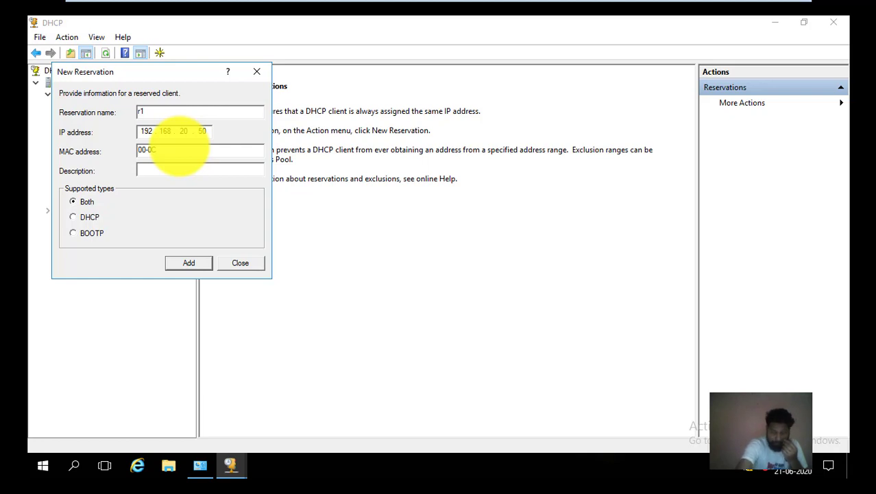
pyautogui.write('-2')
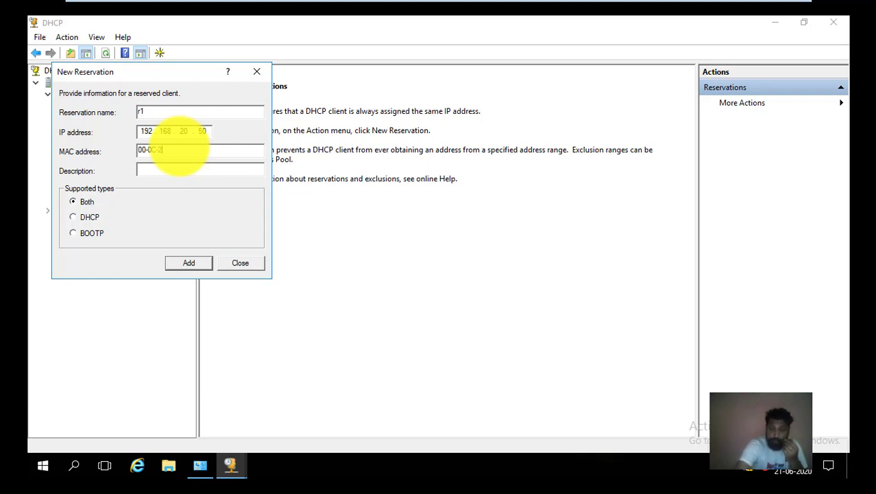
pyautogui.write('9')
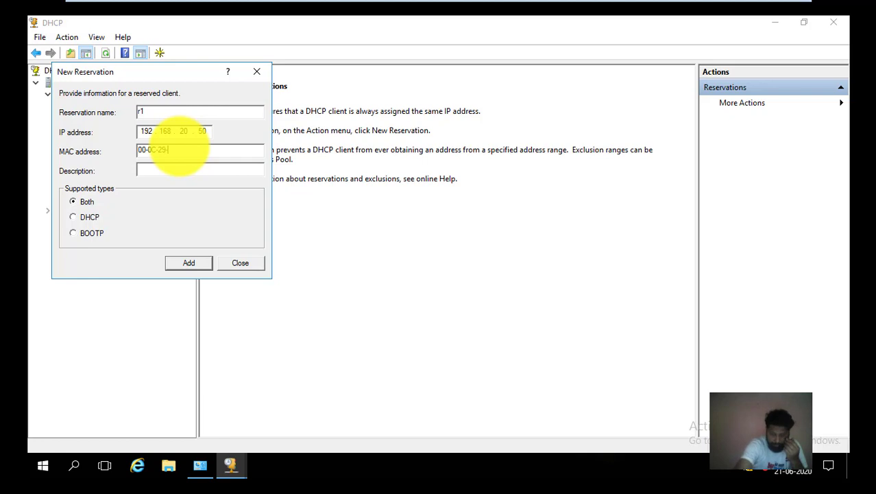
pyautogui.write('-0')
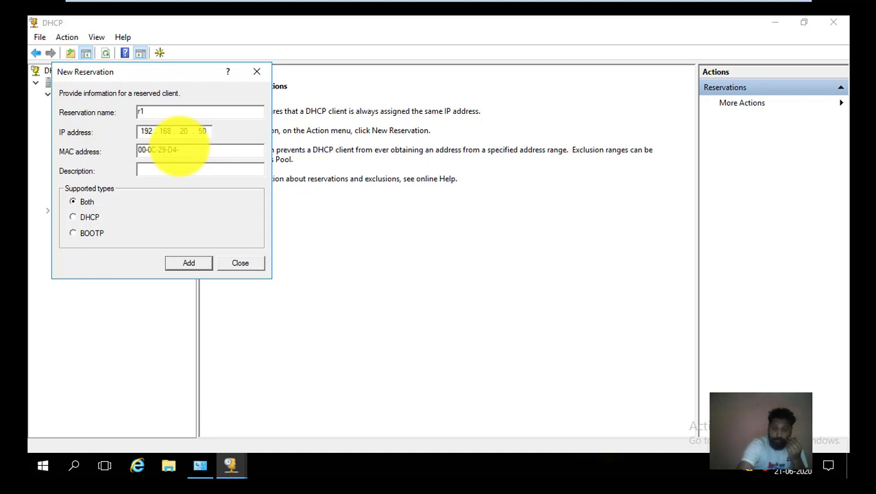
pyautogui.write('4-58')
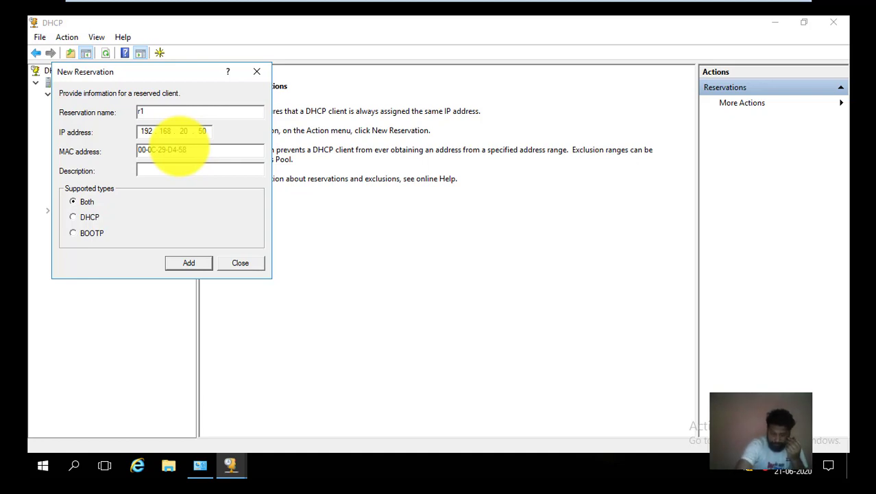
pyautogui.write('78')
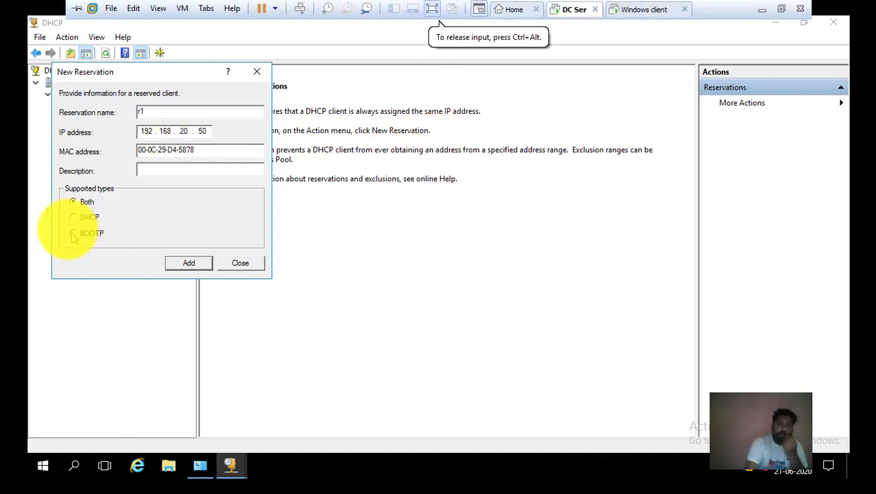
# Step: Add the r1 reservation, close the New Reservation form, and open the r1 entry under the scope's Reservations
pyautogui.click(187, 263)
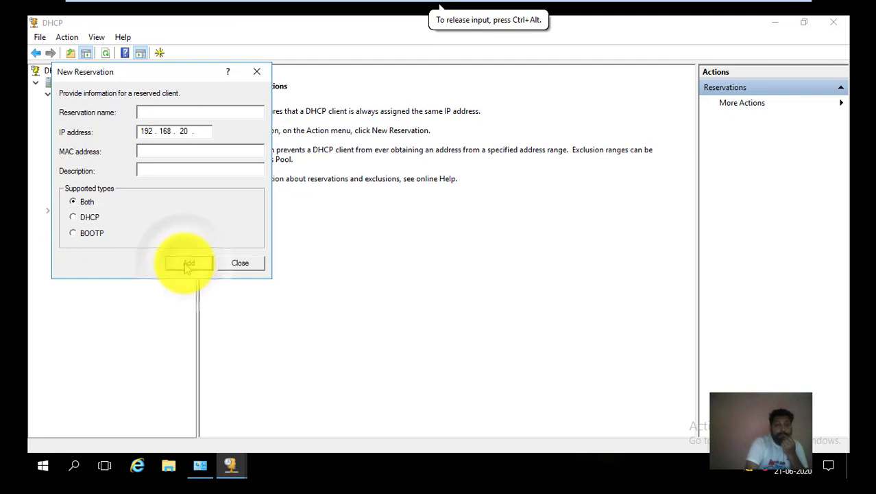
pyautogui.click(230, 263)
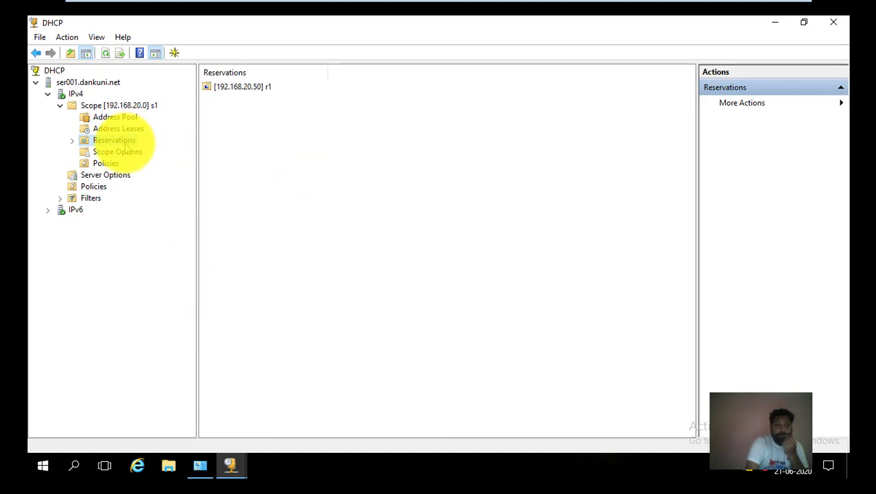
pyautogui.doubleClick(126, 141)
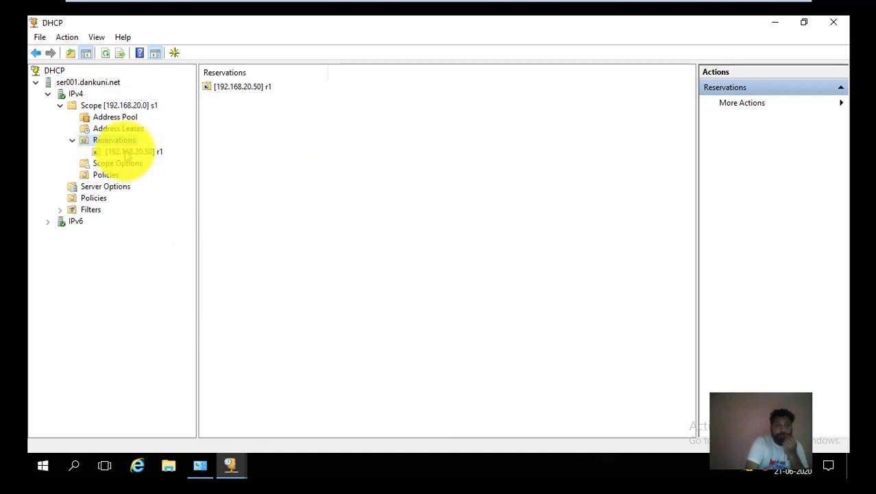
pyautogui.click(127, 152)
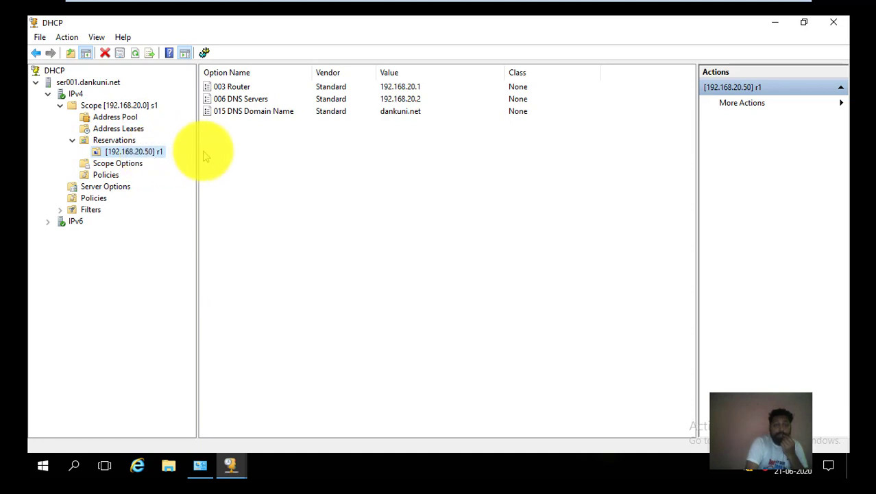
# Step: Switch to the Windows client machine and release its current IP address with ipconfig /release
pyautogui.moveTo(309, 5)
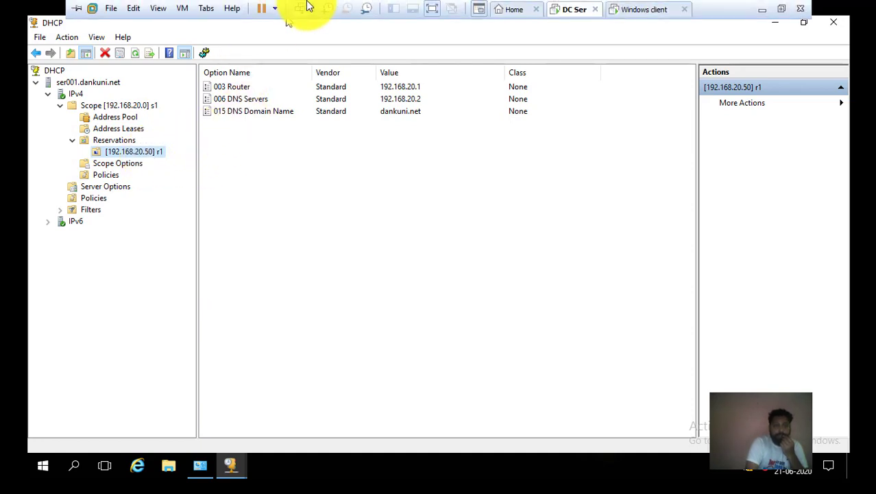
pyautogui.click(626, 11)
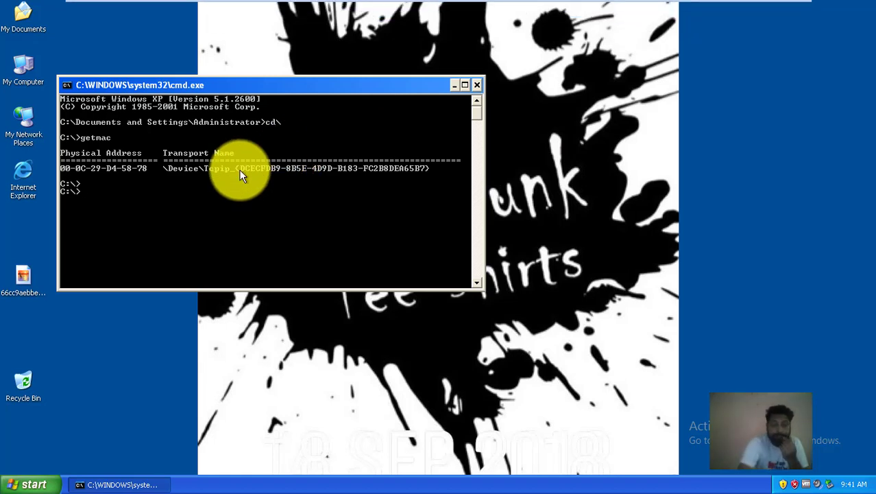
pyautogui.write('iop')
pyautogui.press('BackSpace')
pyautogui.press('BackSpace')
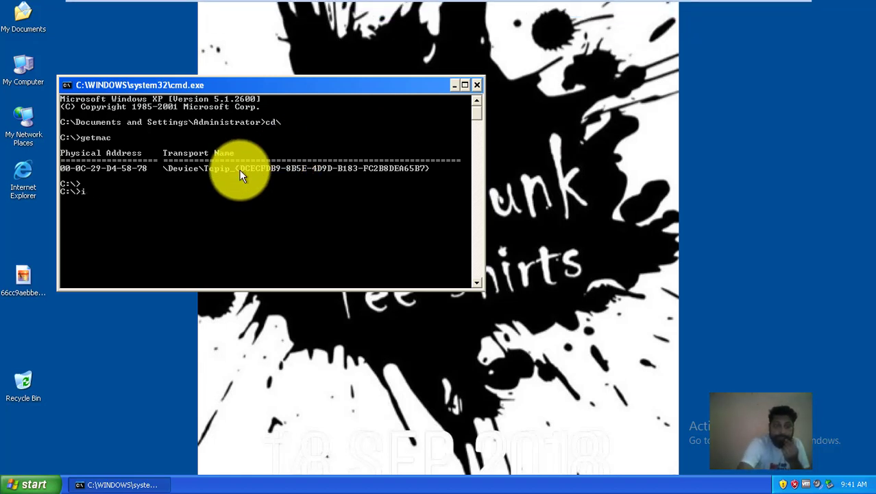
pyautogui.write('pconfig')
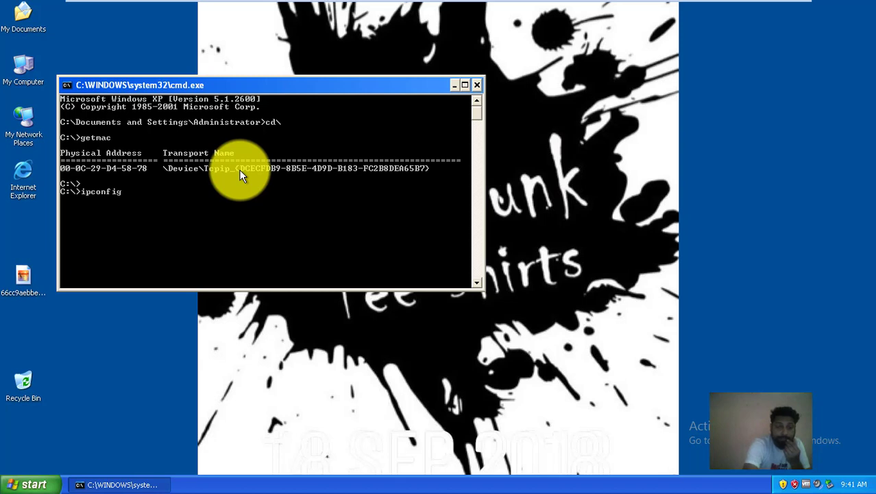
pyautogui.write(' /')
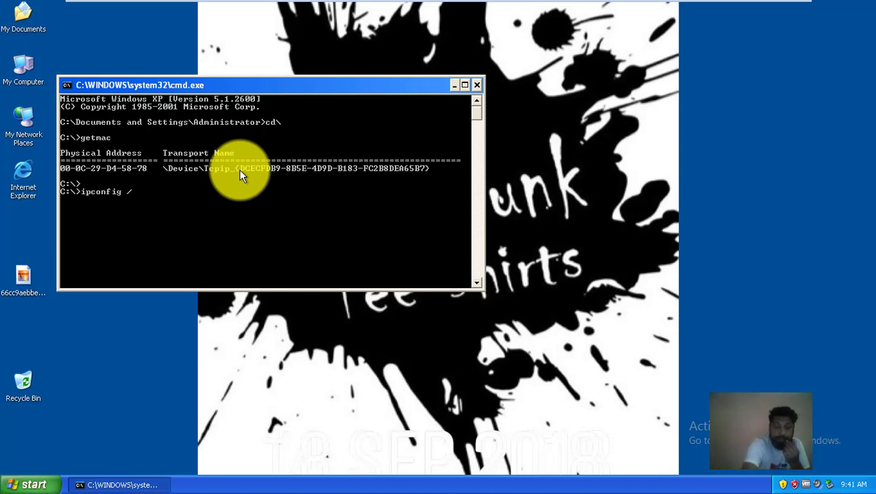
pyautogui.write('release')
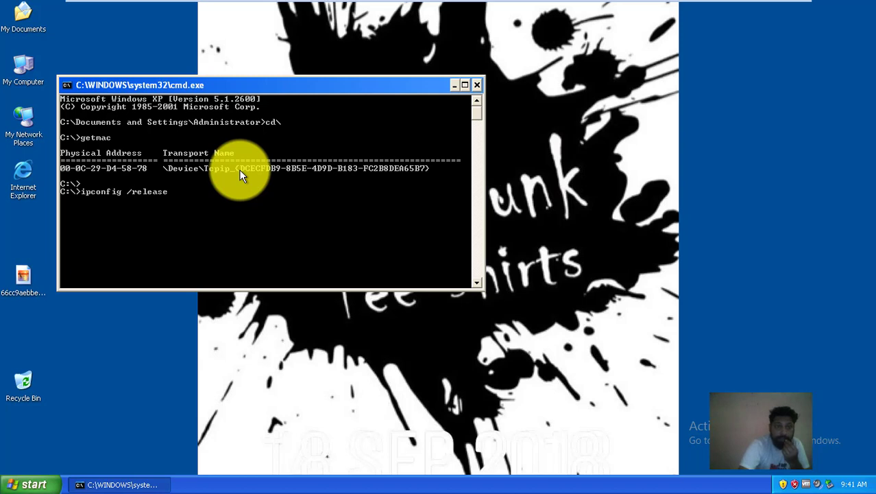
pyautogui.press('Return')
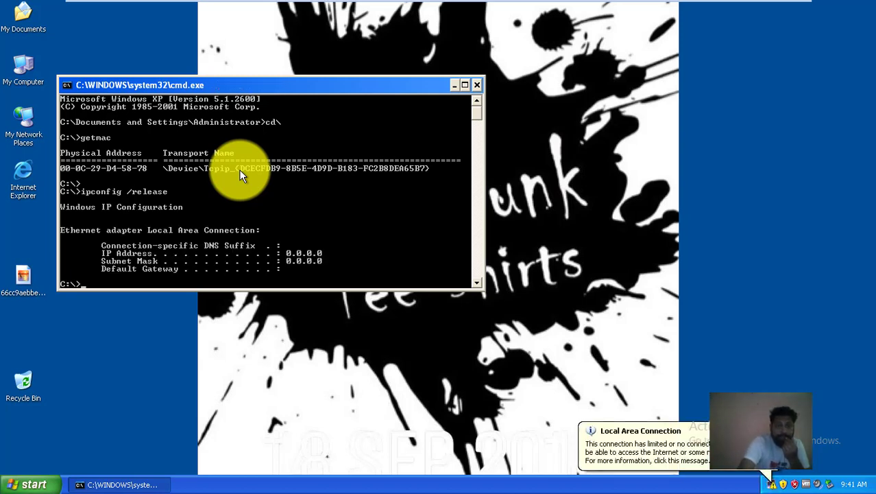
# Step: Request a new address for the client with ipconfig /renew and maximize the Command Prompt window
pyautogui.press('Up')
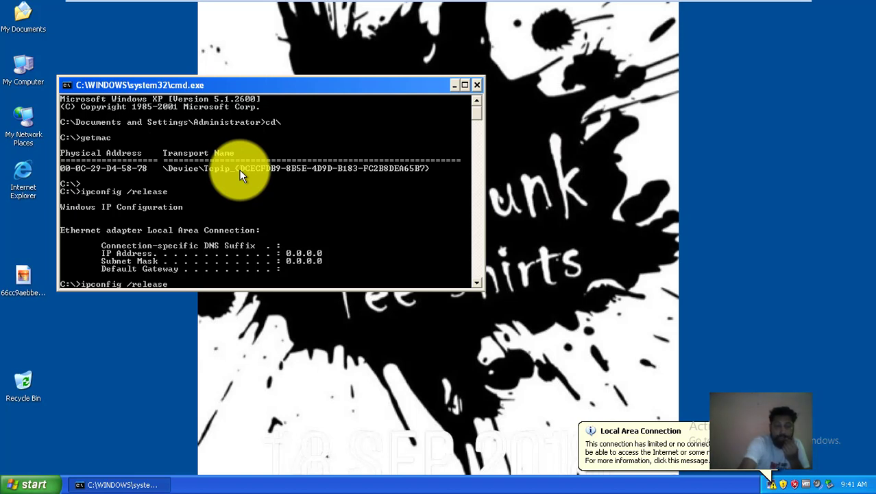
pyautogui.press('BackSpace')
pyautogui.press('BackSpace')
pyautogui.press('BackSpace')
pyautogui.press('BackSpace')
pyautogui.press('BackSpace')
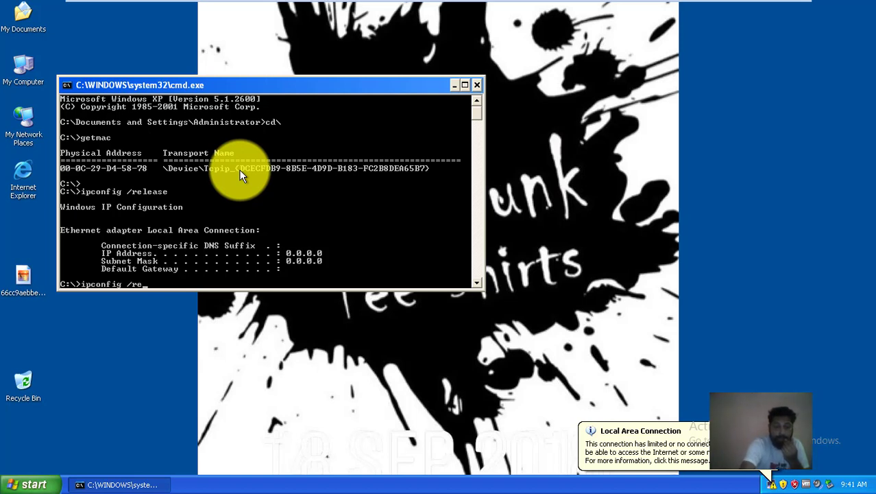
pyautogui.write('new')
pyautogui.press('Return')
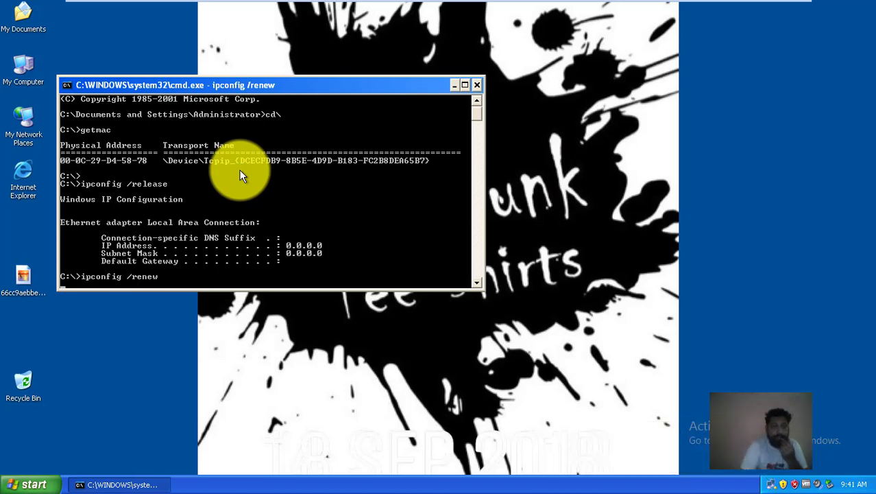
pyautogui.click(463, 85)
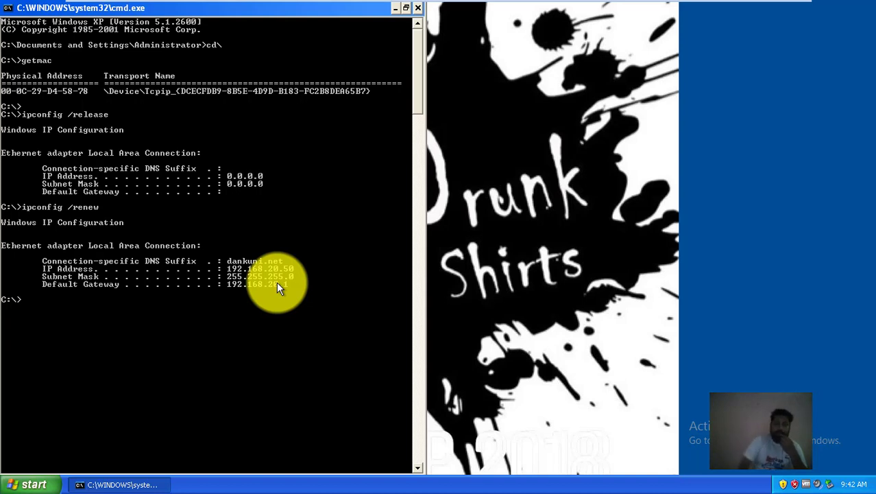
pyautogui.moveTo(582, 4)
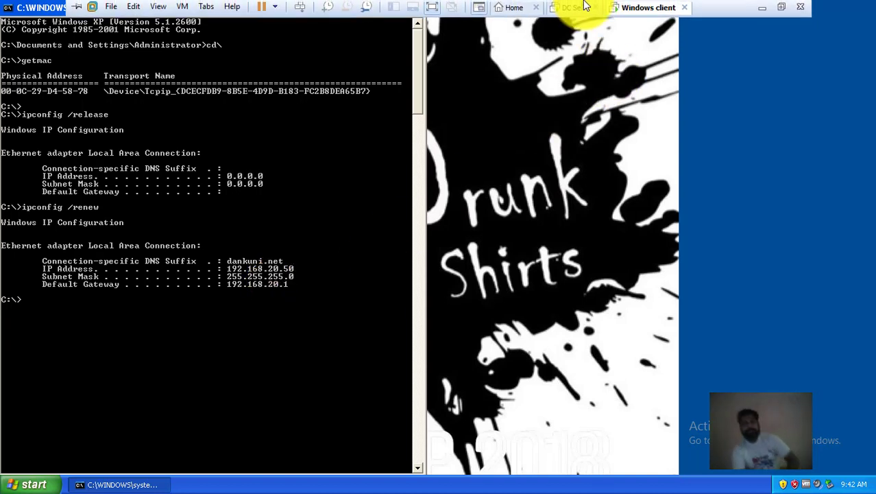